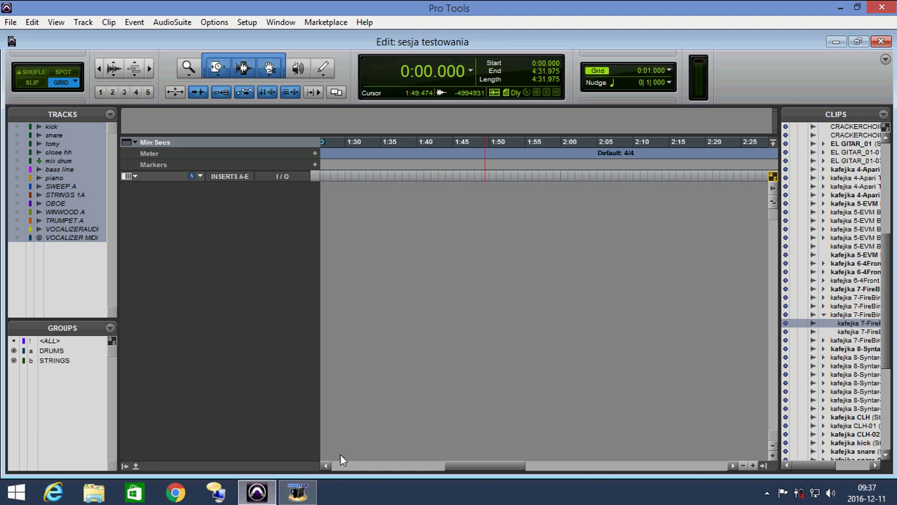
Create a MIDI track on Ticks timebase and make MIDI 1 taller.
key("ctrl+shift+n")
key("ctrl+Down")
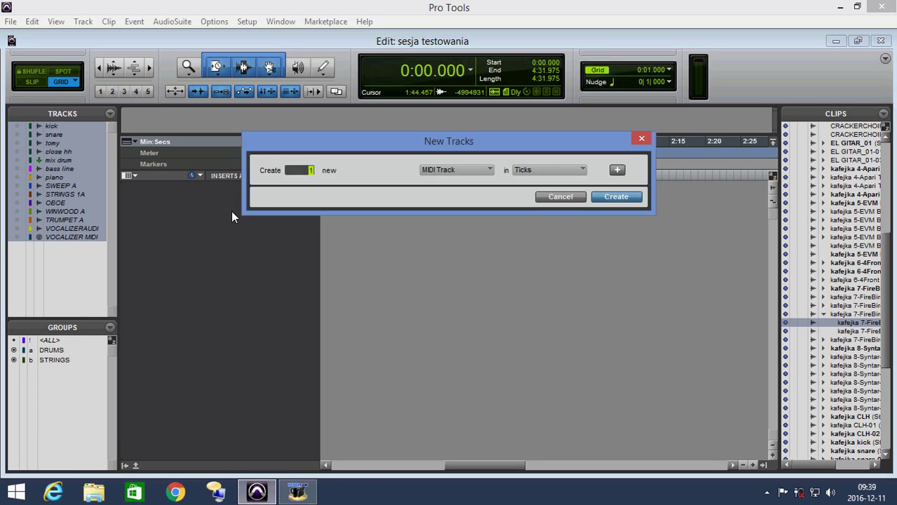
left_click(622, 197)
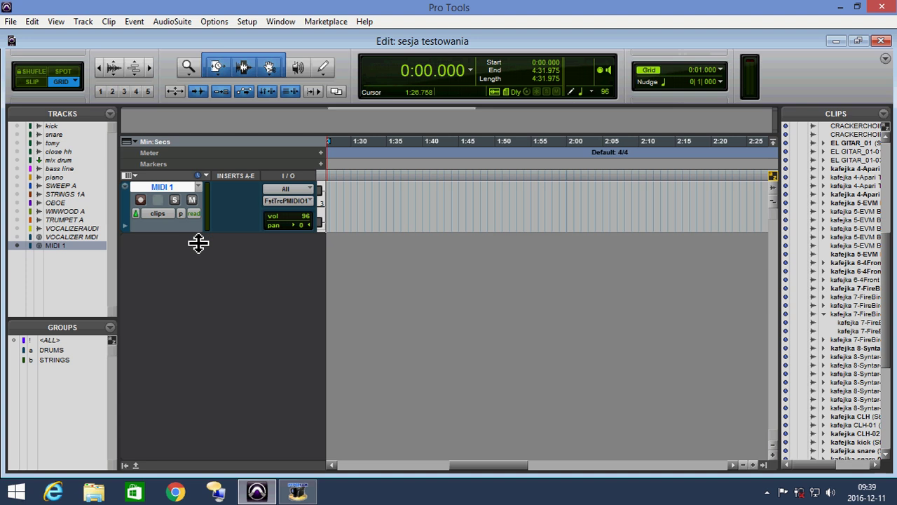
left_click_drag(199, 236, 198, 249)
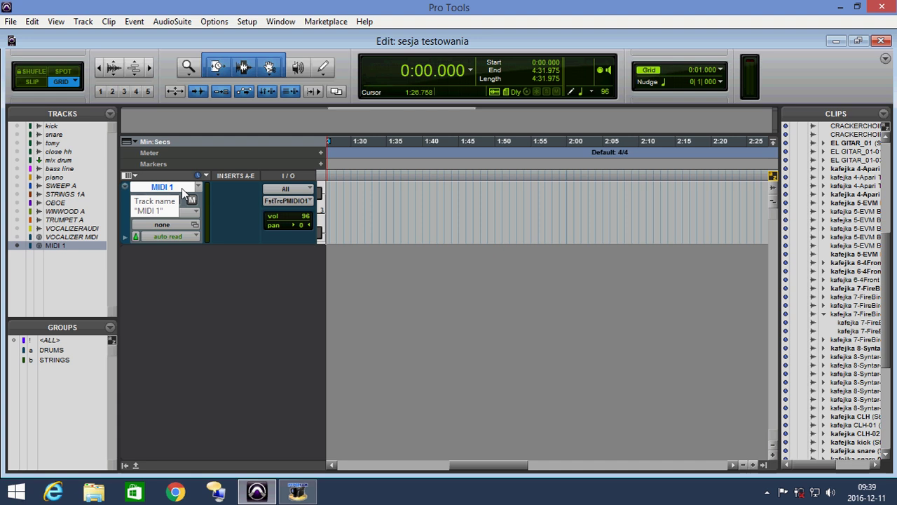
Add a stereo Instrument track, Inst 1, below MIDI 1.
key("ctrl+shift+n")
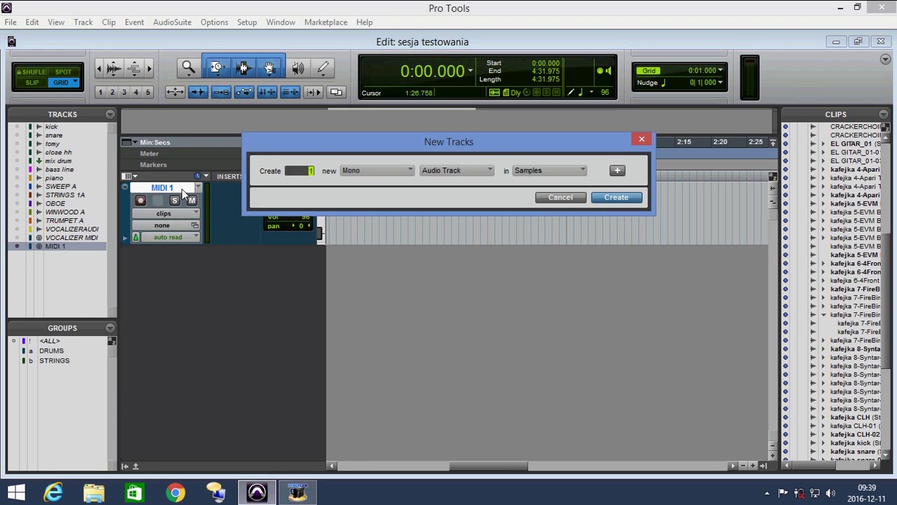
key("ctrl+Down")
key("ctrl+Down")
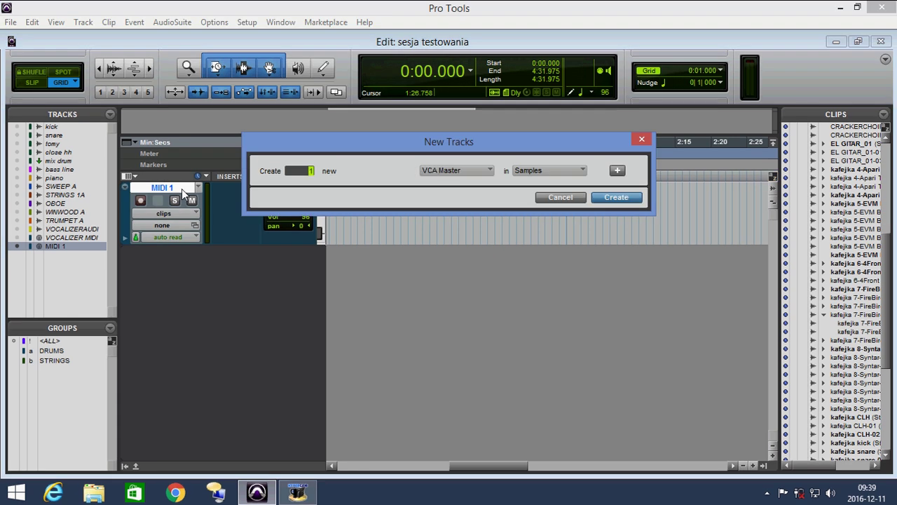
key("ctrl+Down")
key("ctrl+Down")
key("ctrl+Down")
key("ctrl+Right")
key("Return")
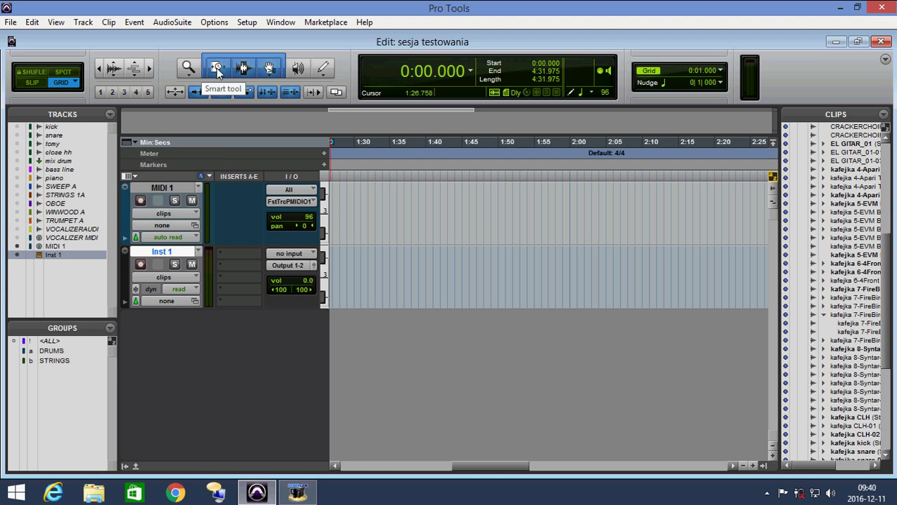
In MIDI Studio Setup, add another new instrument entry and select its name field.
left_click(253, 25)
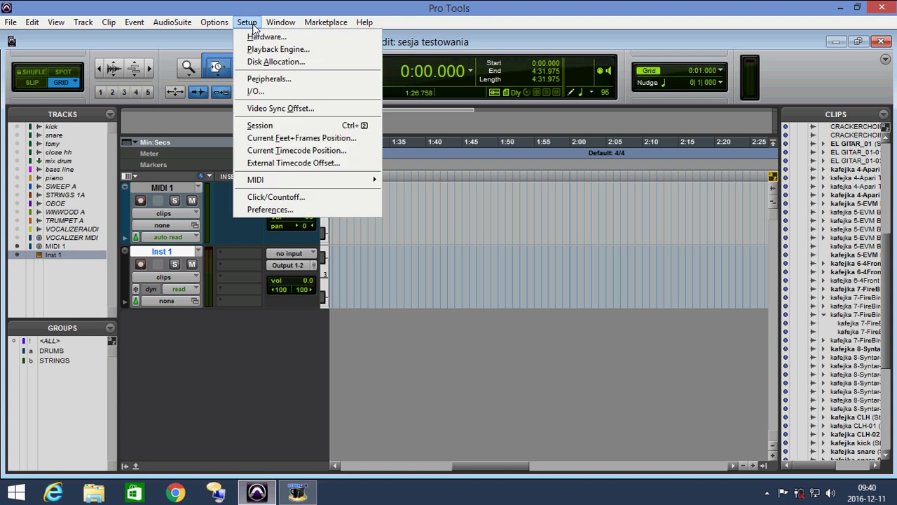
mouse_move(294, 180)
left_click(395, 184)
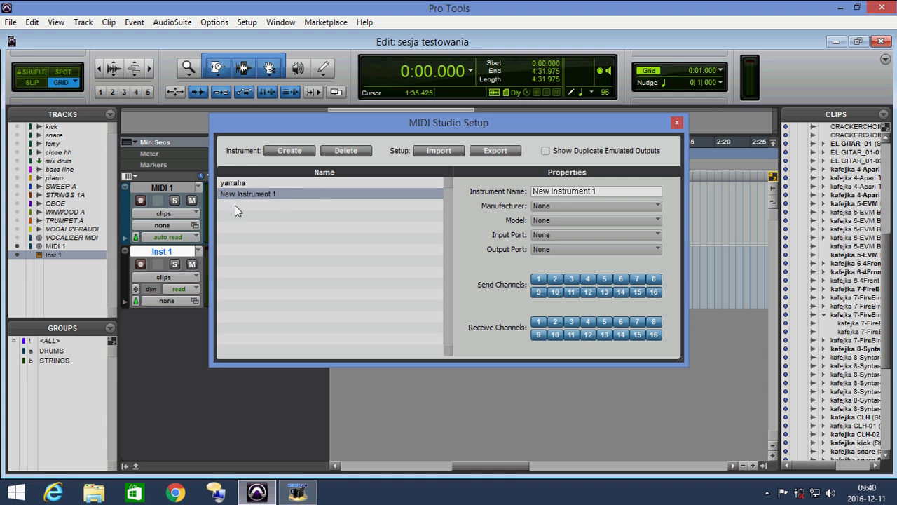
left_click(286, 154)
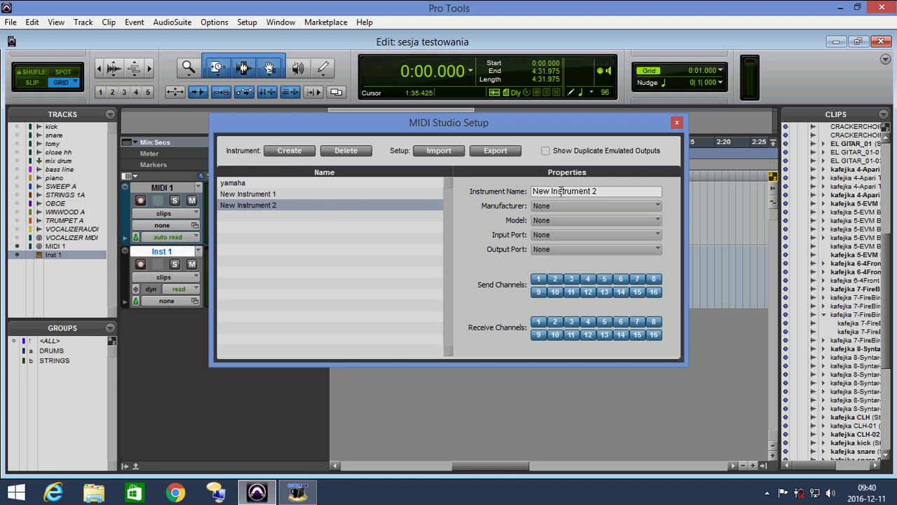
left_click(603, 191)
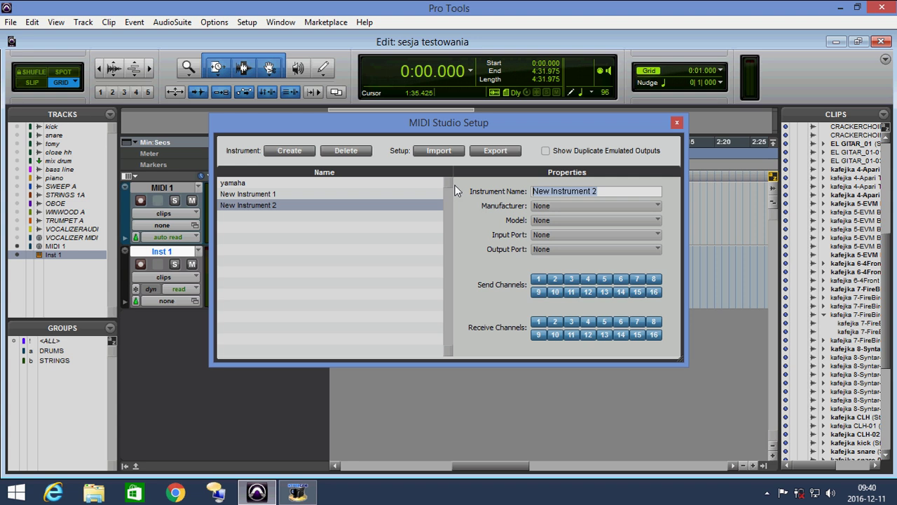
Name the new instrument 'YAMAHA PSR S 670', leaving its manufacturer as None.
type("YAMAHA")
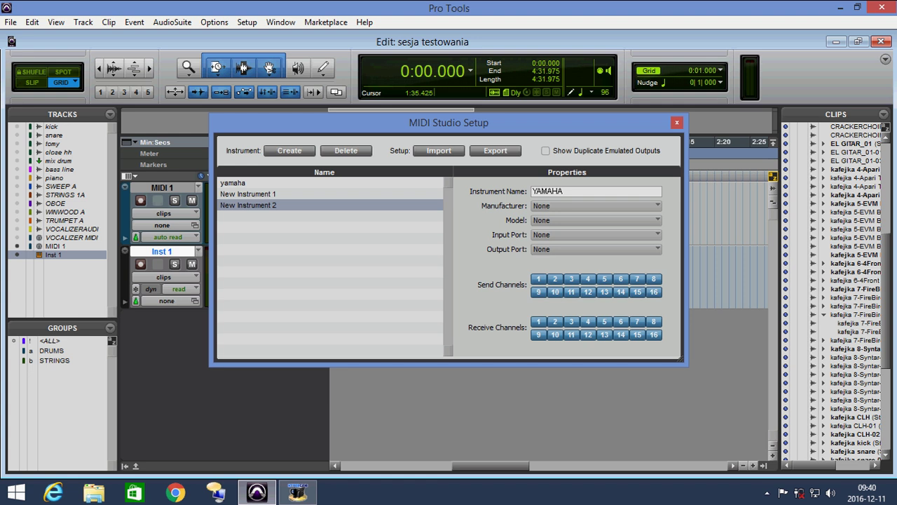
type(" PSR S 670")
left_click(454, 190)
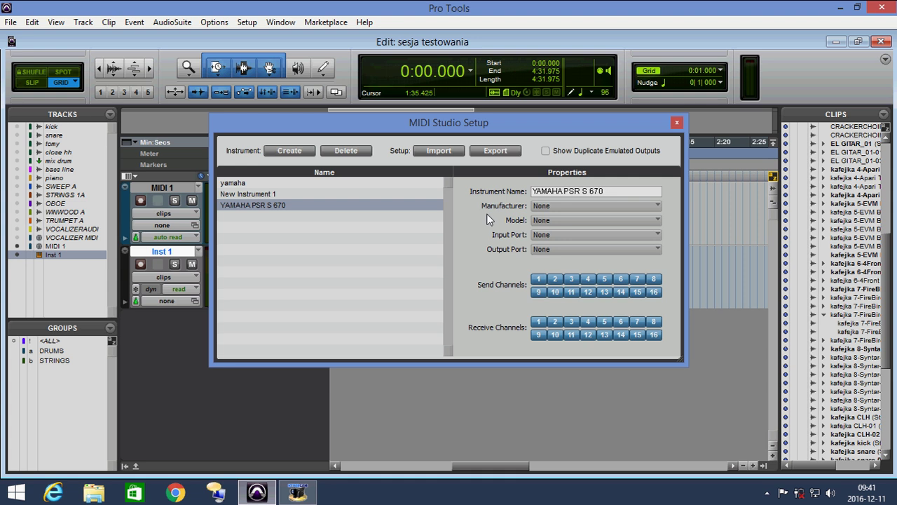
left_click(551, 207)
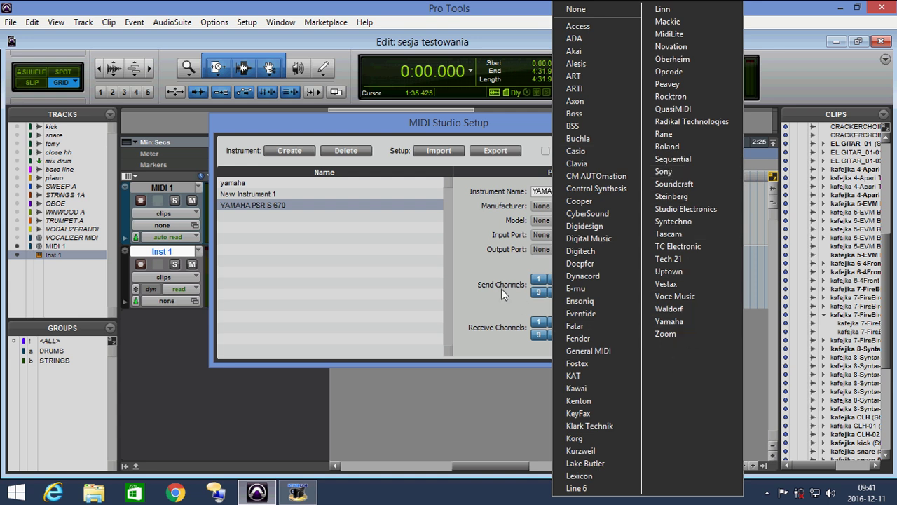
left_click(478, 263)
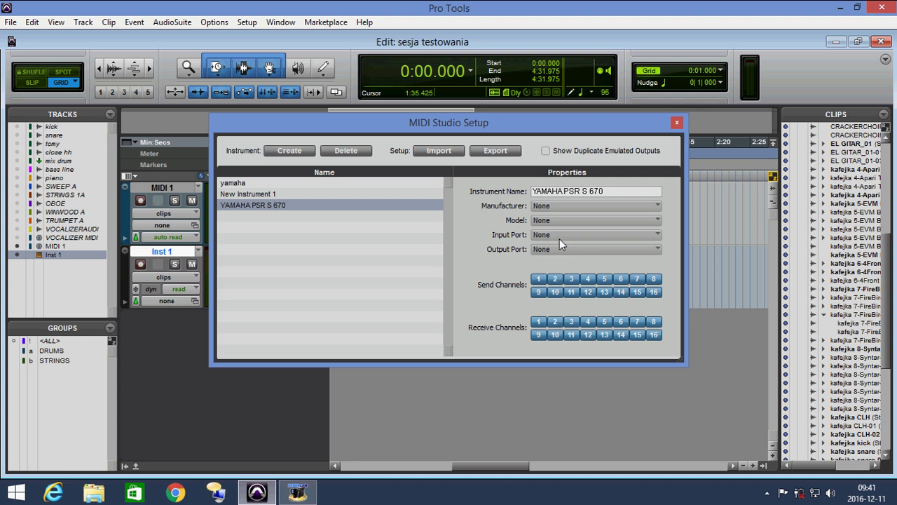
Give YAMAHA PSR S 670 input port Digital Keyboard-1 and output port Digital Keyboard-2.
left_click(563, 236)
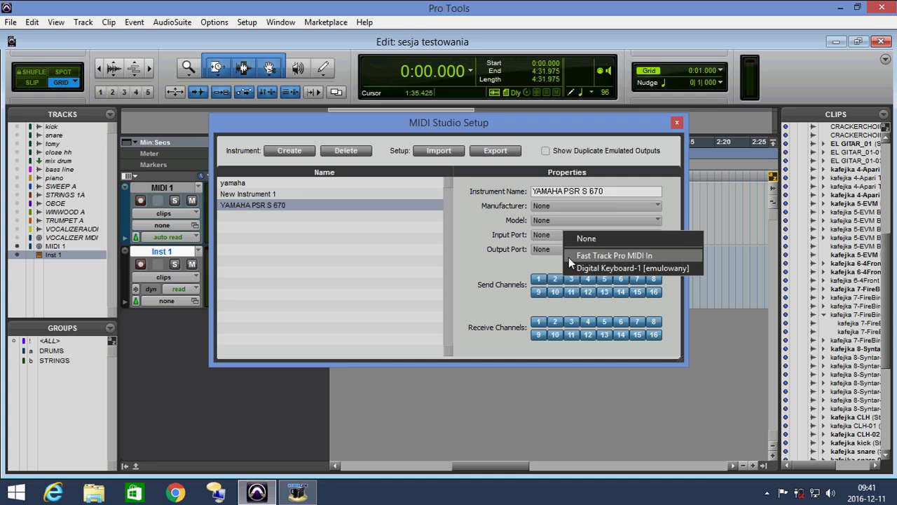
left_click(628, 267)
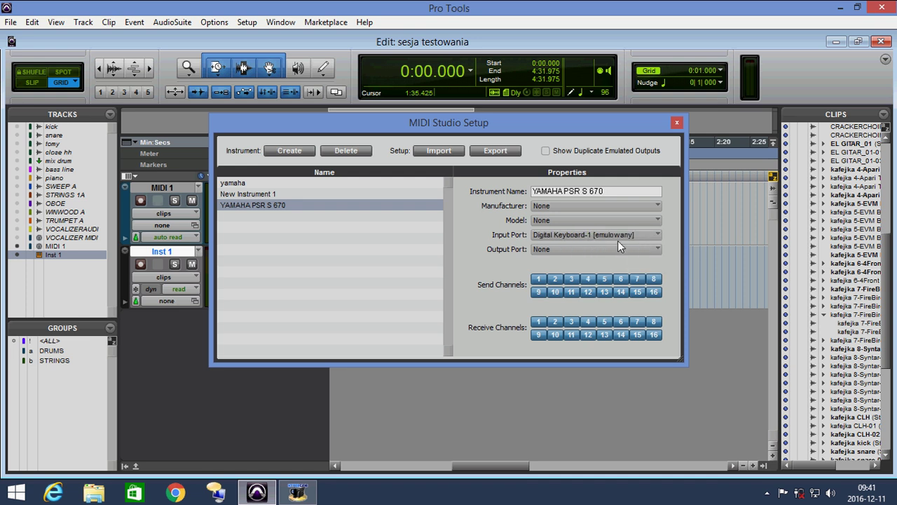
left_click(607, 251)
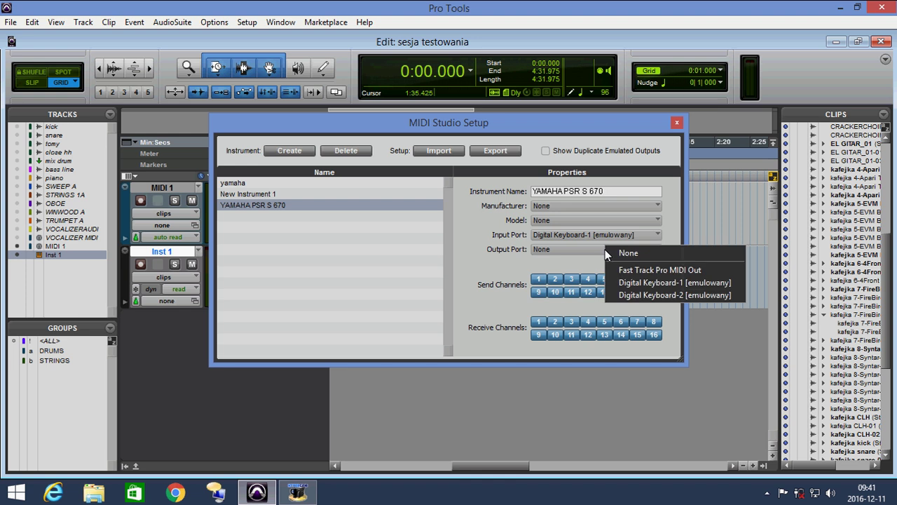
left_click(617, 296)
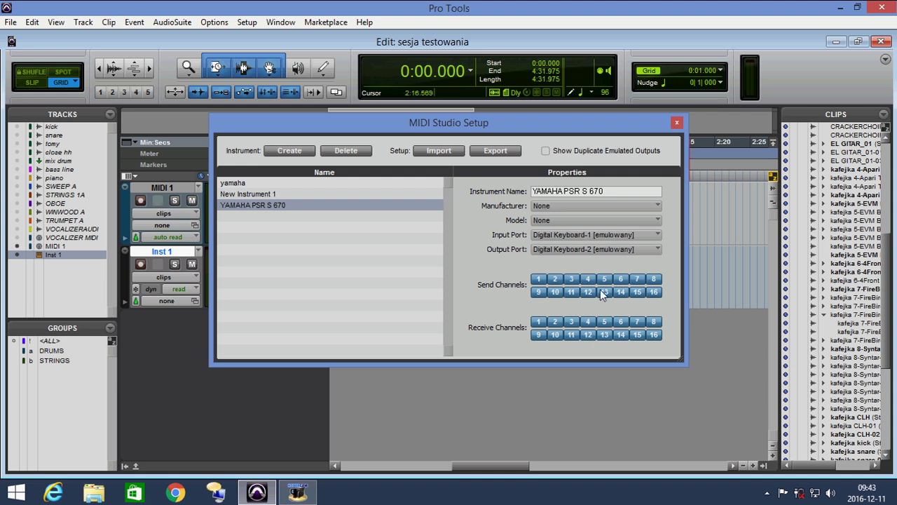
Disable only send channel 9 for YAMAHA PSR S 670, keeping channel 10 on.
left_click(539, 292)
left_click(544, 292)
left_click(495, 150)
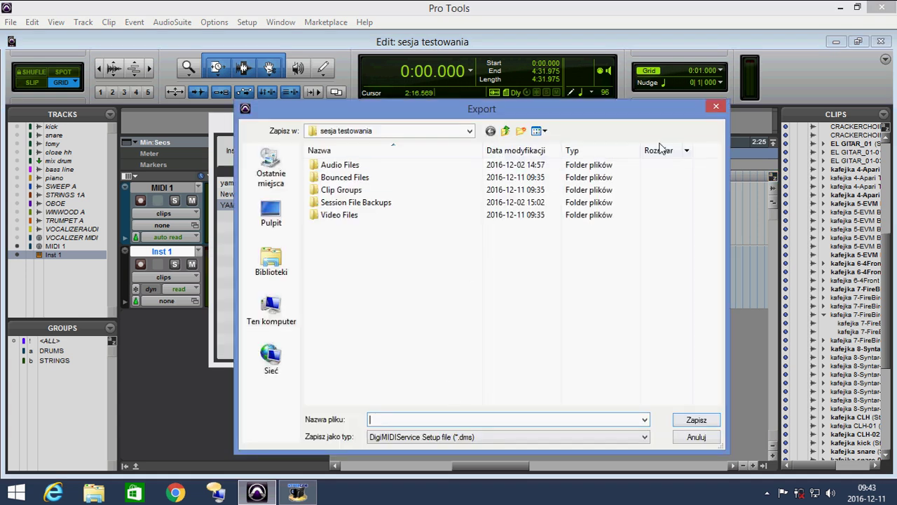
left_click(716, 105)
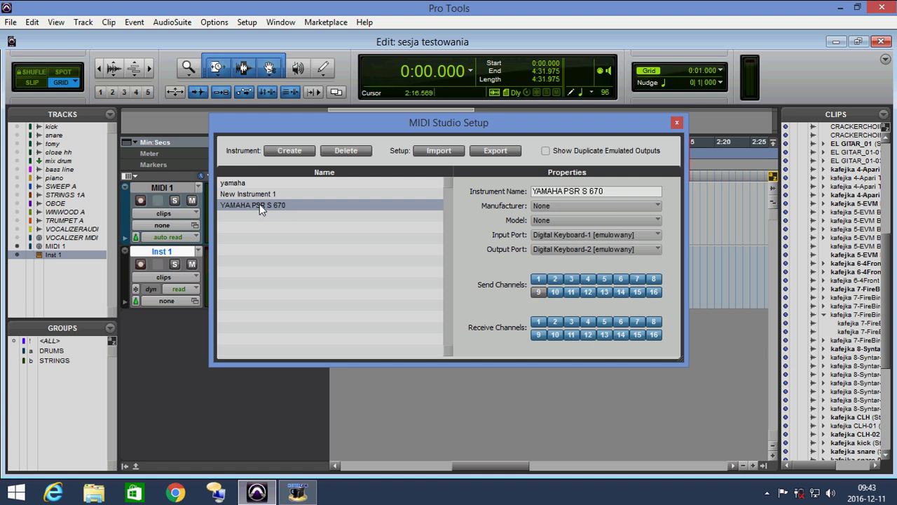
Close MIDI Studio Setup and set MIDI 1's input to YAMAHA PSR S 670, all channels.
left_click(678, 123)
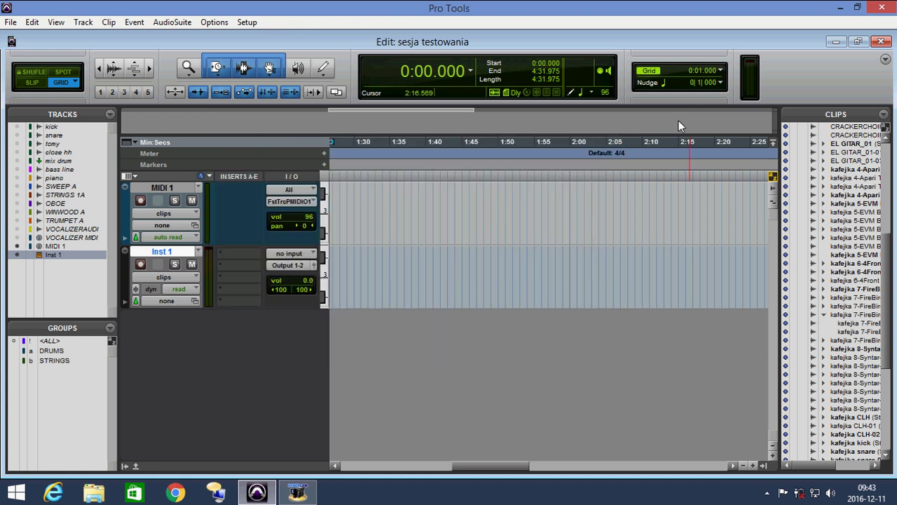
left_click(299, 191)
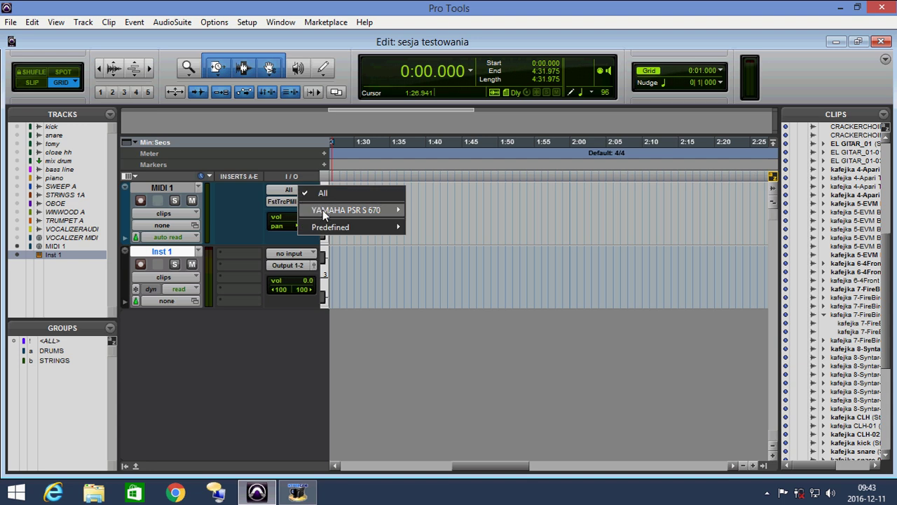
mouse_move(347, 210)
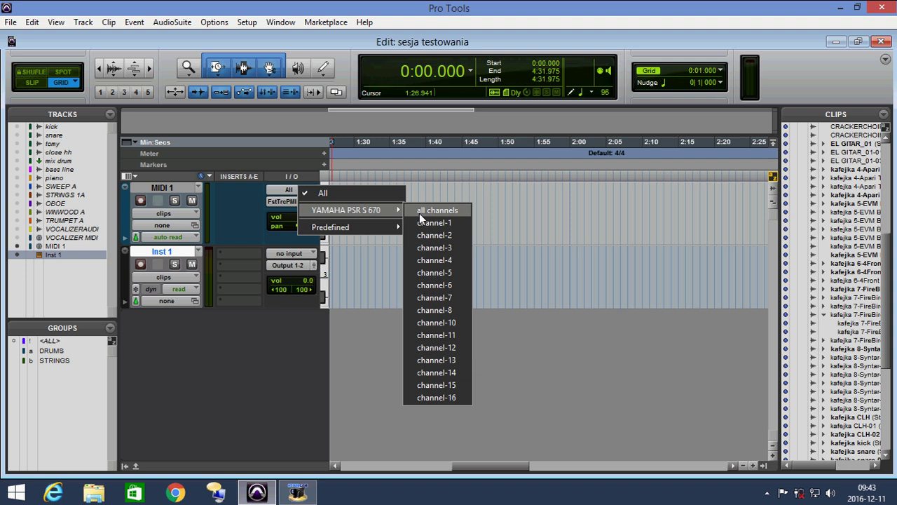
left_click(419, 211)
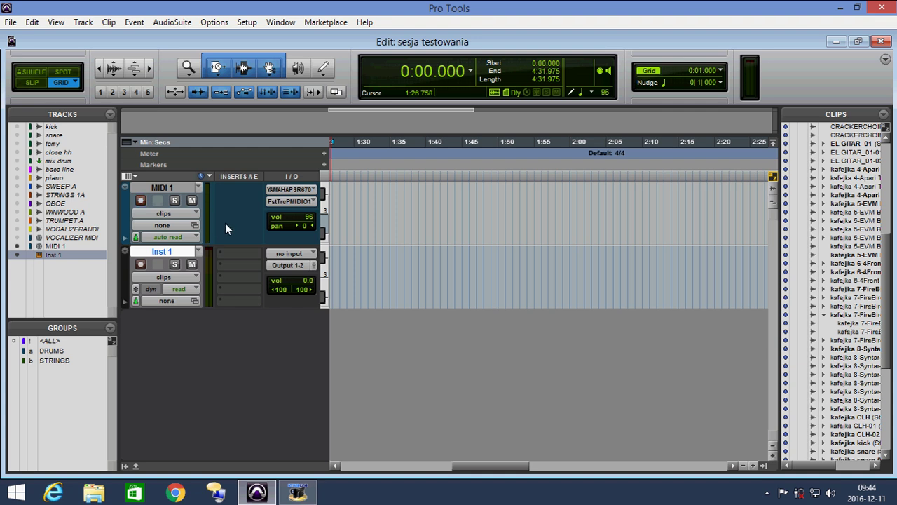
Insert the stereo Hybrid instrument plug-in in Inst 1's first insert slot.
left_click(231, 257)
mouse_move(289, 274)
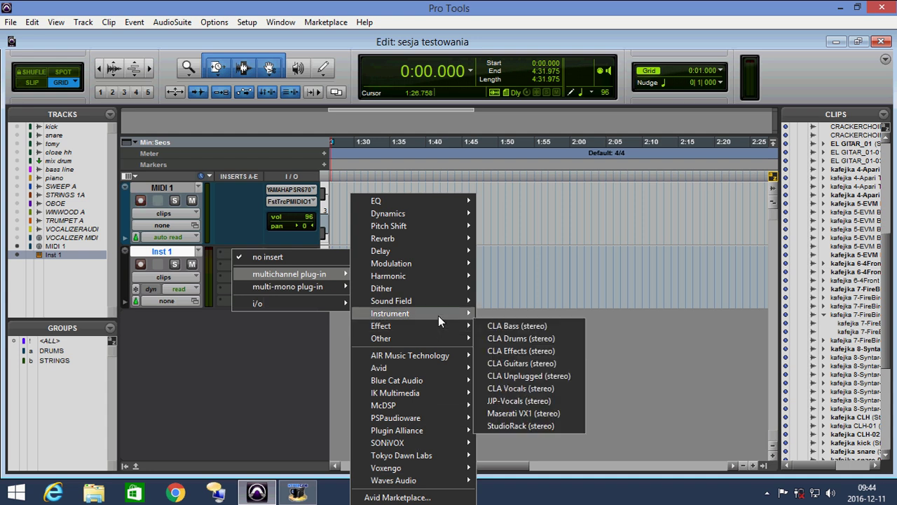
mouse_move(390, 314)
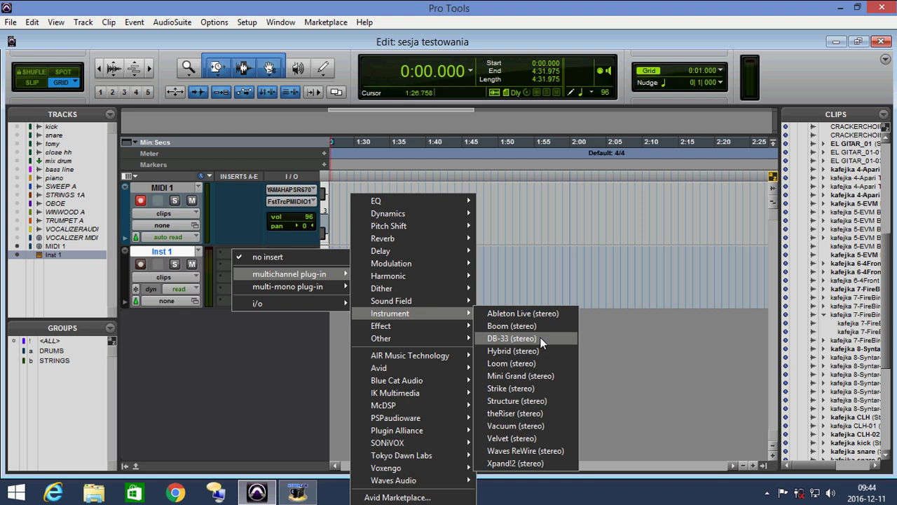
left_click(541, 351)
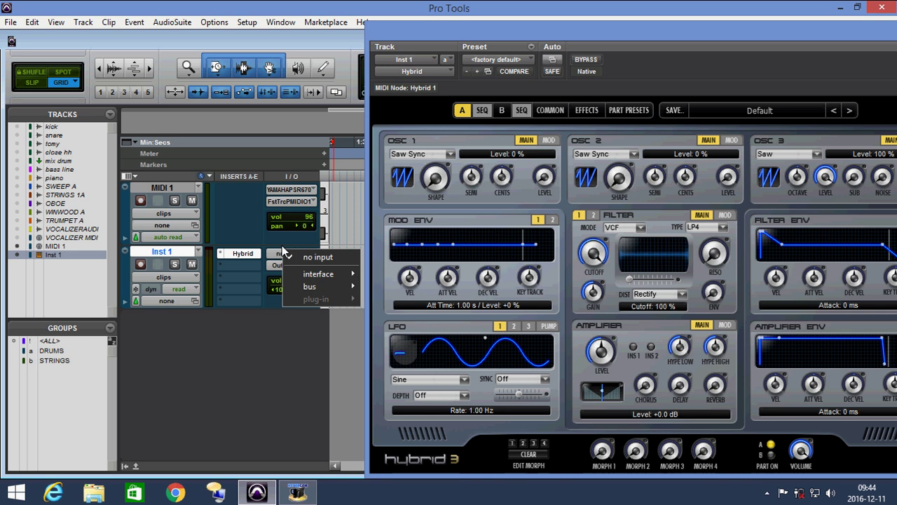
Record-arm Inst 1 and load Hybrid's 01 Trance-ition Pad preset.
left_click(288, 251)
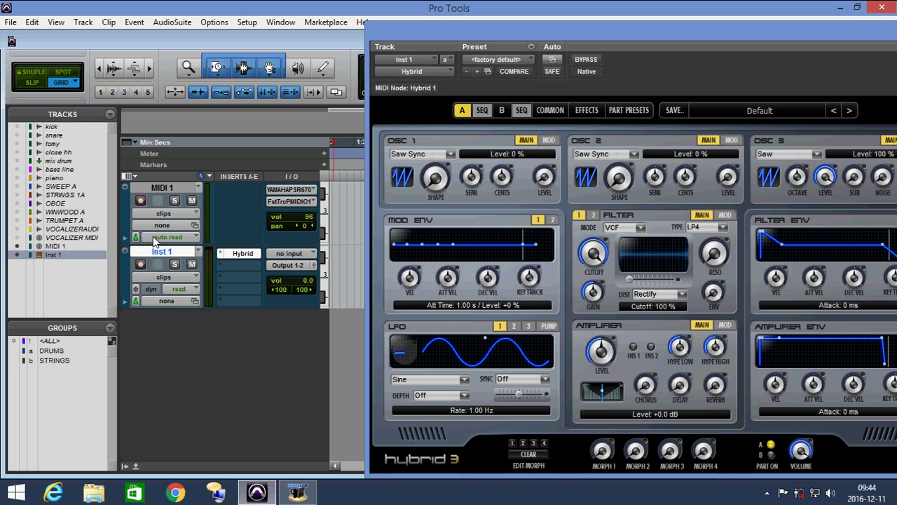
left_click(141, 265)
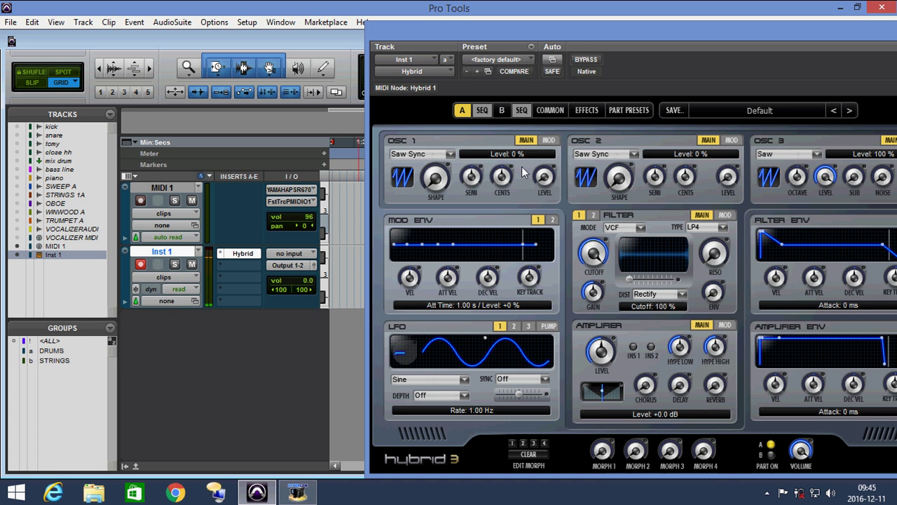
left_click(846, 112)
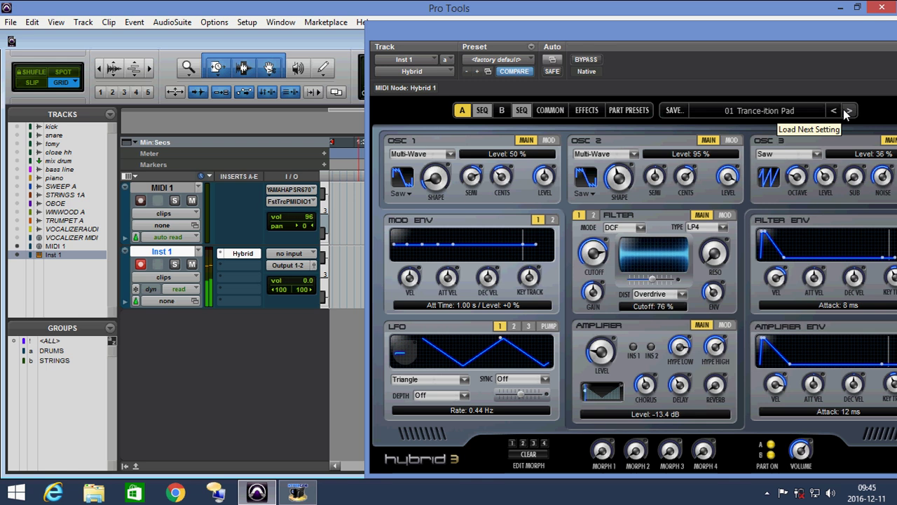
Move the Hybrid window aside and enable MIDI Thru in the Options menu.
left_click(254, 8)
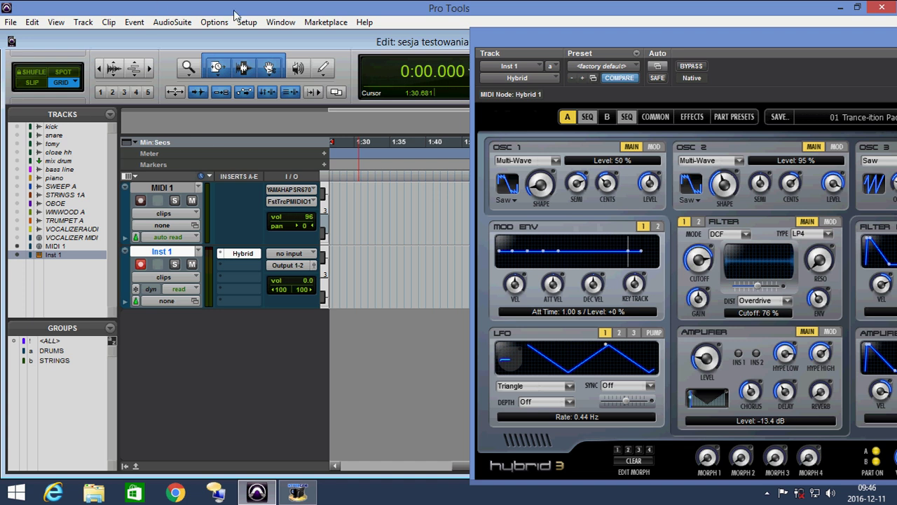
left_click(208, 25)
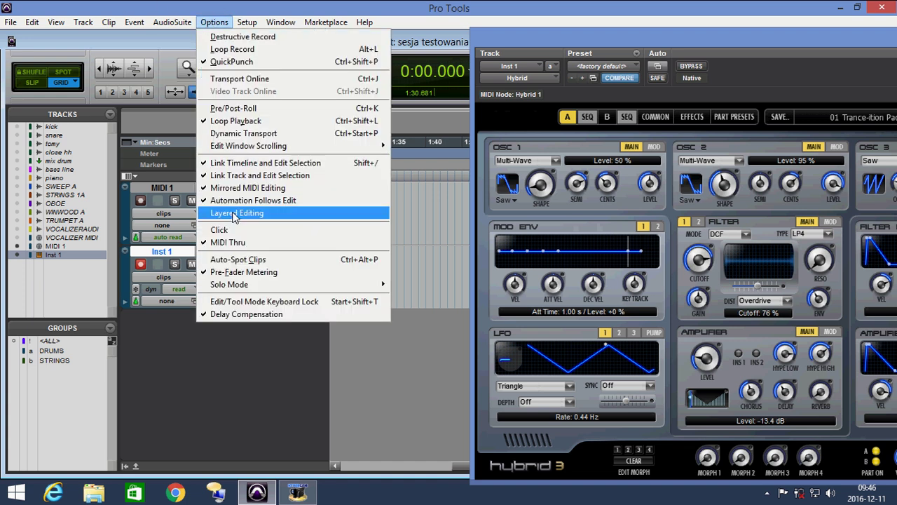
left_click(223, 246)
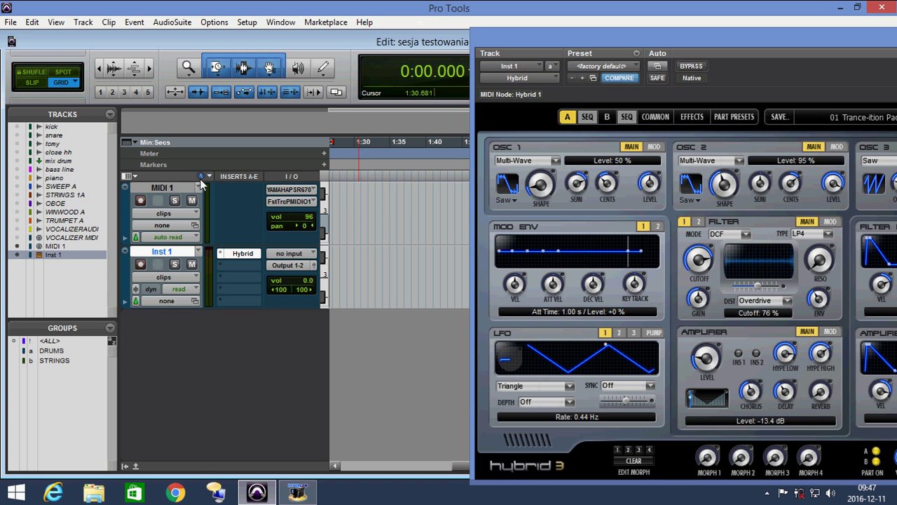
Set MIDI 1's output to Inst 1 - Hybrid 1, channel 1.
left_click(282, 201)
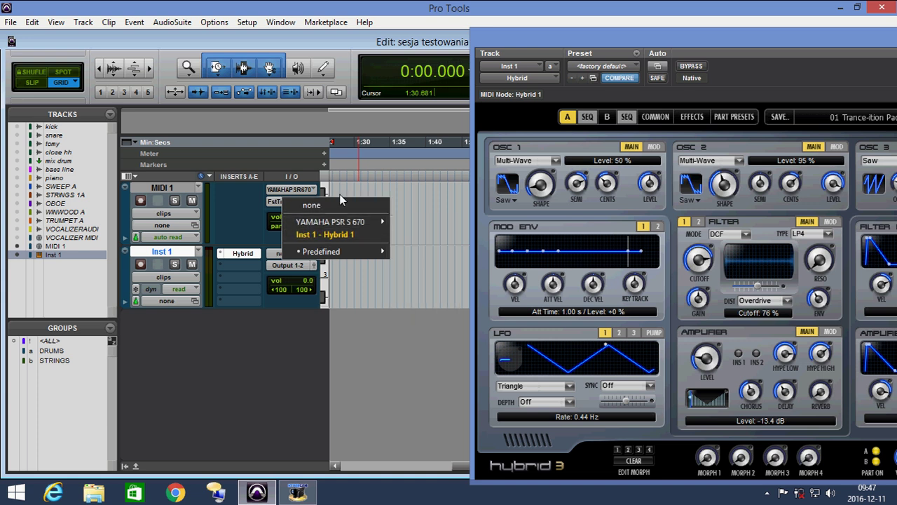
left_click(329, 239)
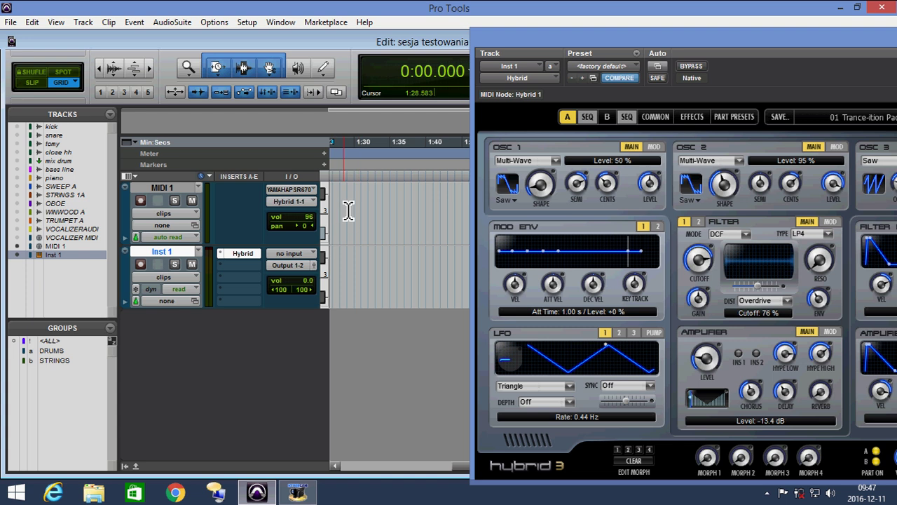
Record the MIDI 1-01 clip on MIDI 1 from about 1:29, playing notes on the YAMAHA keyboard.
mouse_move(349, 210)
left_mouse_down()
mouse_move(459, 221)
mouse_move(450, 217)
left_mouse_up()
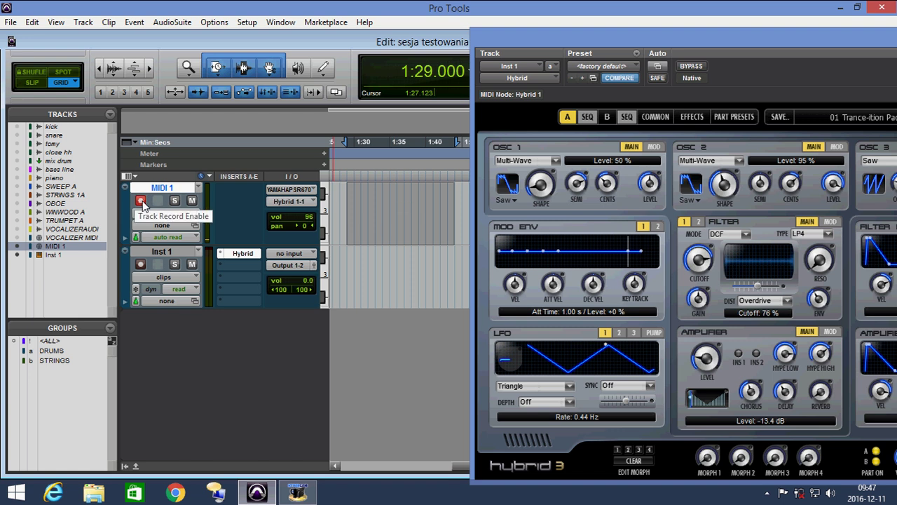
key("ctrl+space")
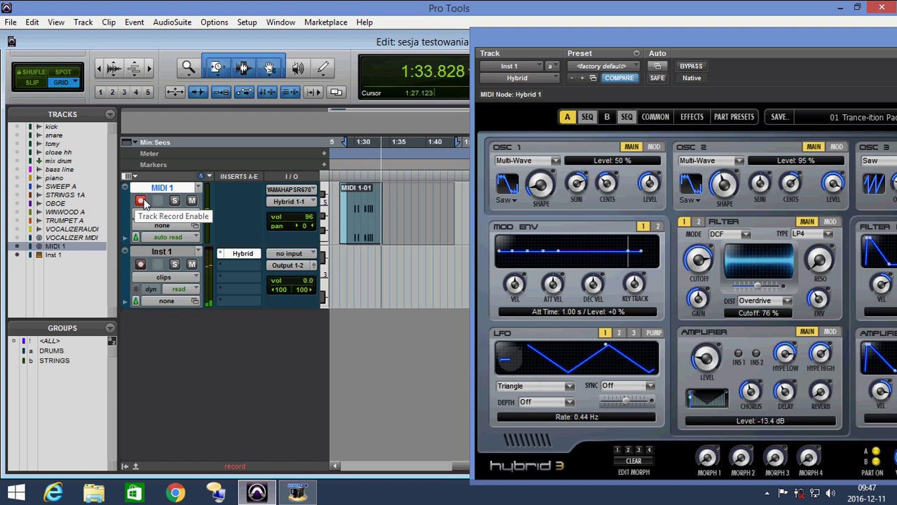
key("space")
Disarm MIDI 1, select MIDI 1-01, and play it through Hybrid from 1:28.
left_click(141, 201)
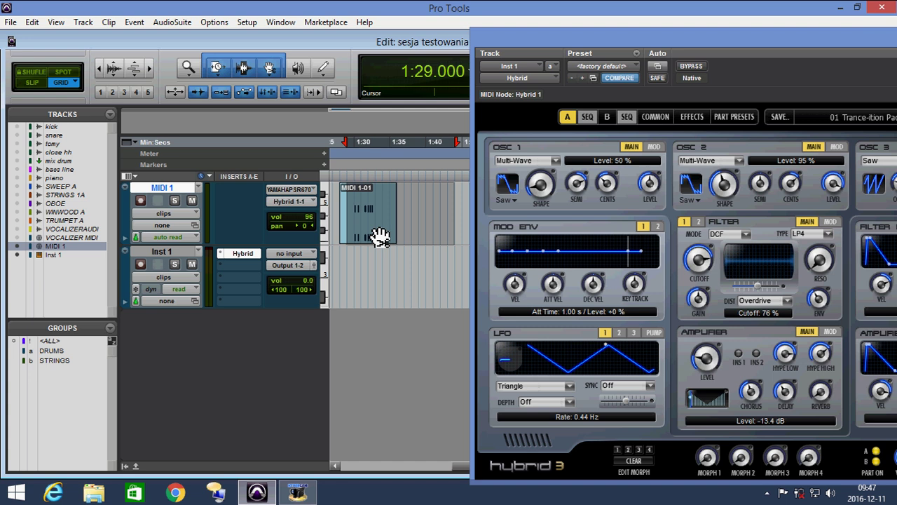
left_click(370, 270)
left_click(377, 228)
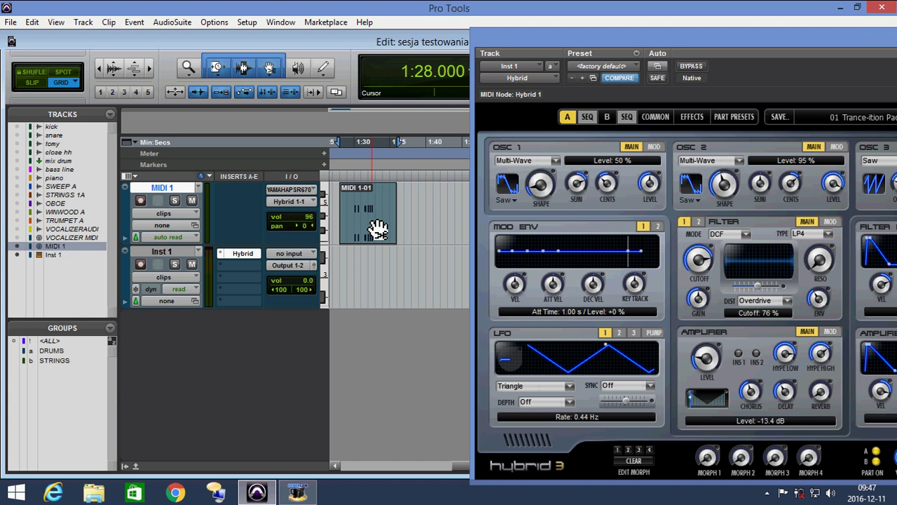
key("space")
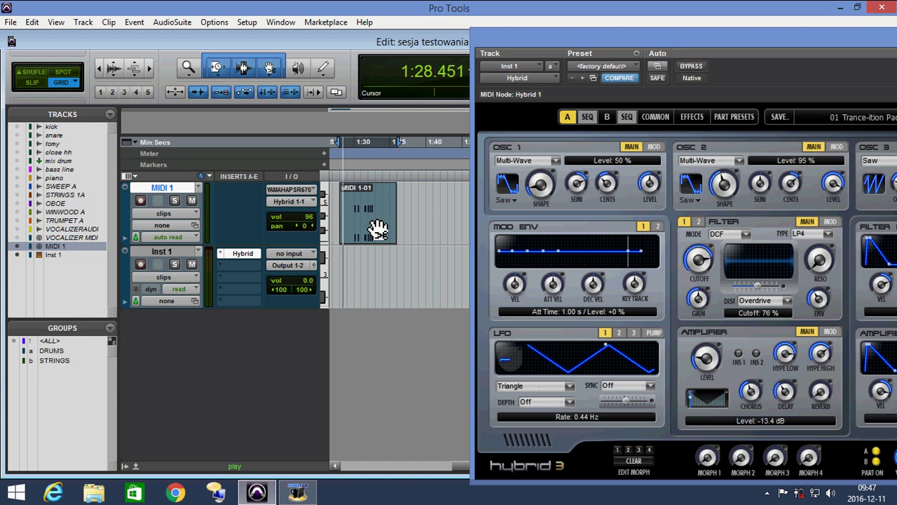
key("space")
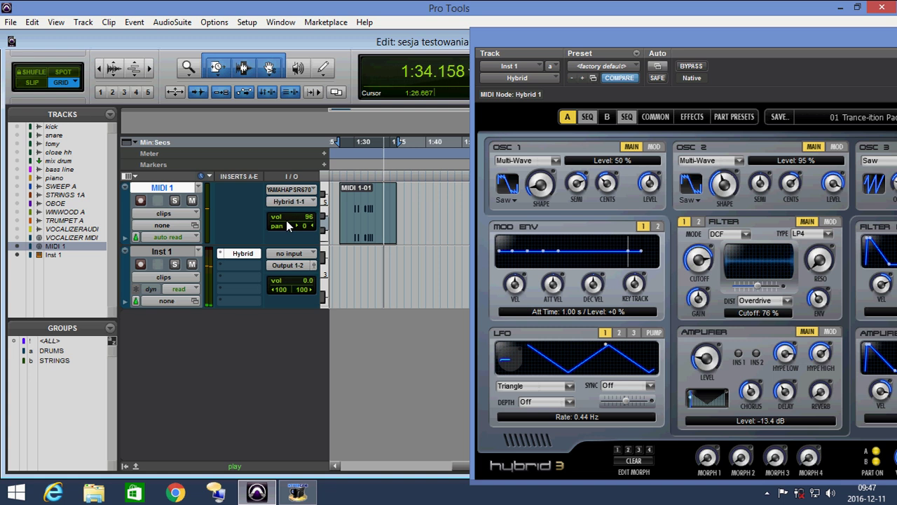
key("space")
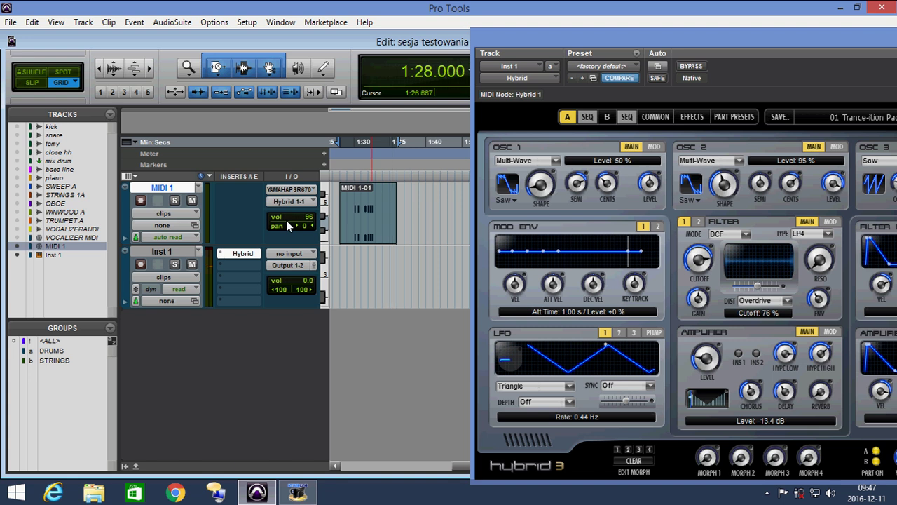